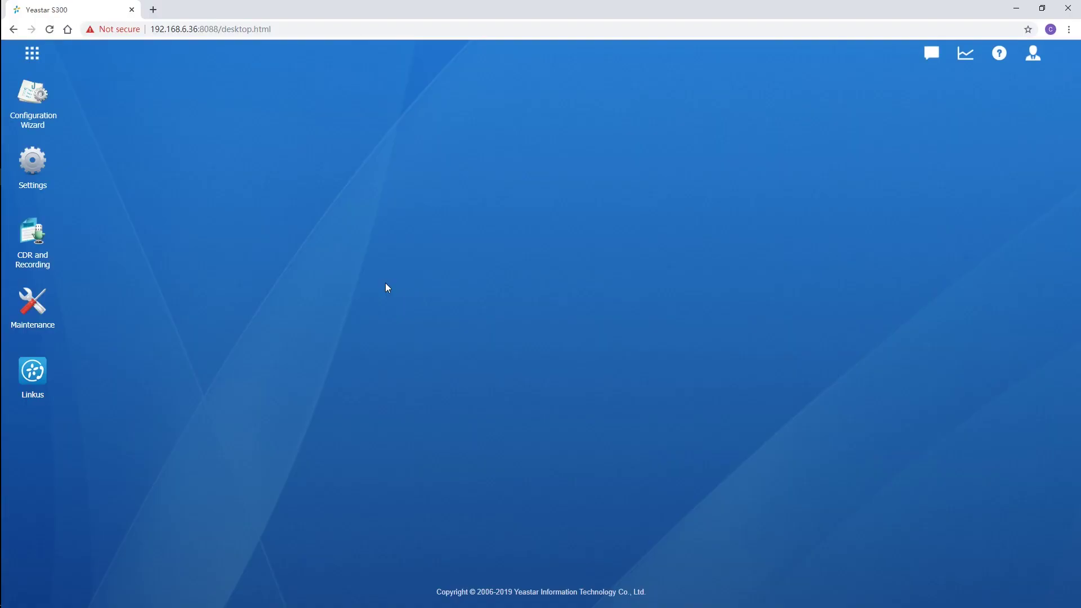
# Step: Change the Auto Recordings storage location to NetworkDrive and confirm the move
pyautogui.click(46, 191)
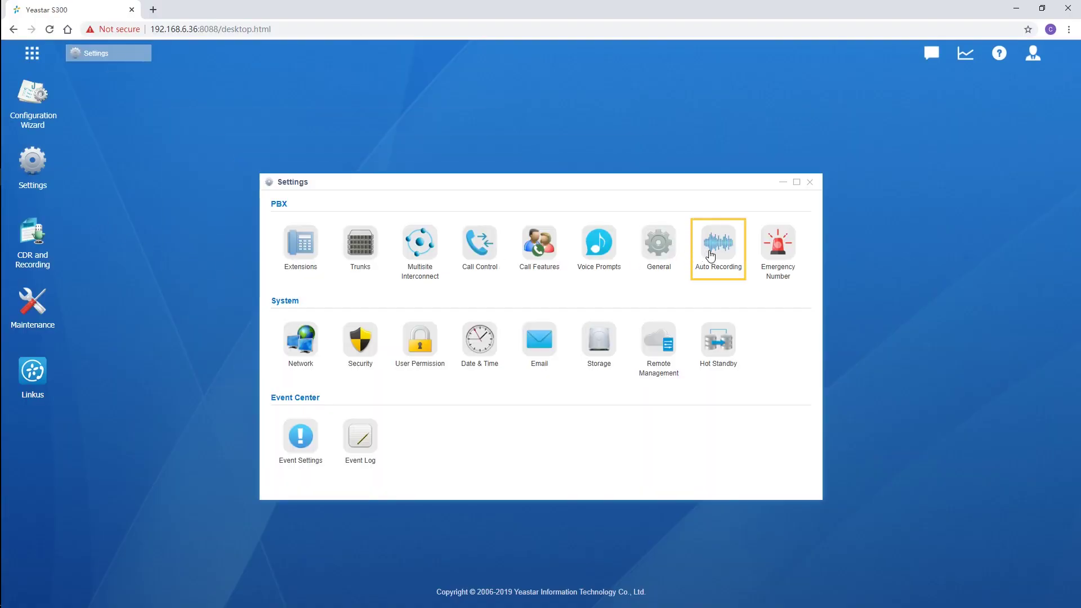
pyautogui.click(722, 256)
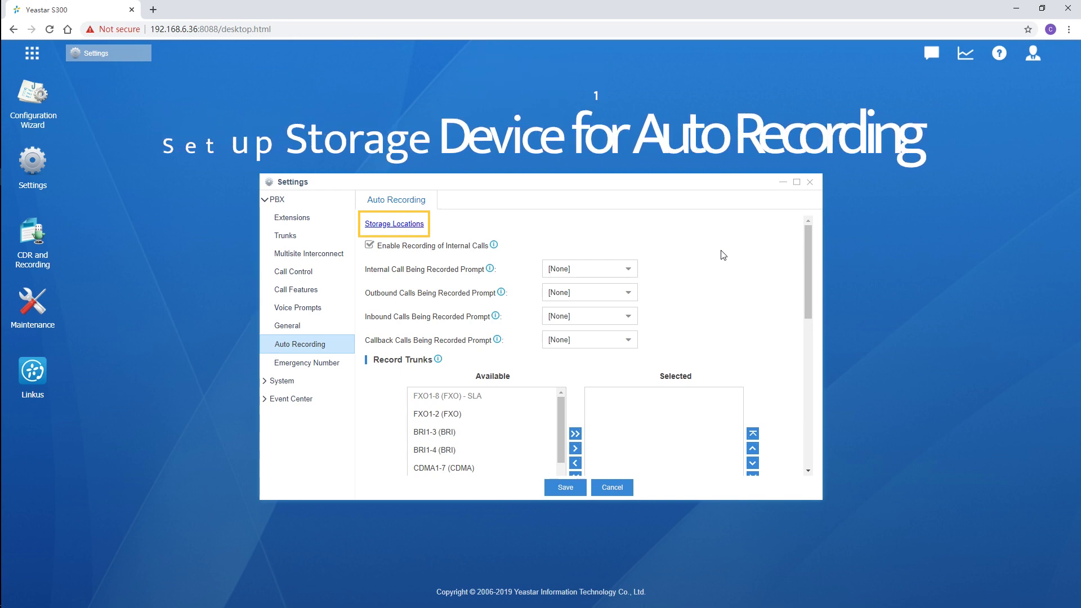
pyautogui.click(415, 226)
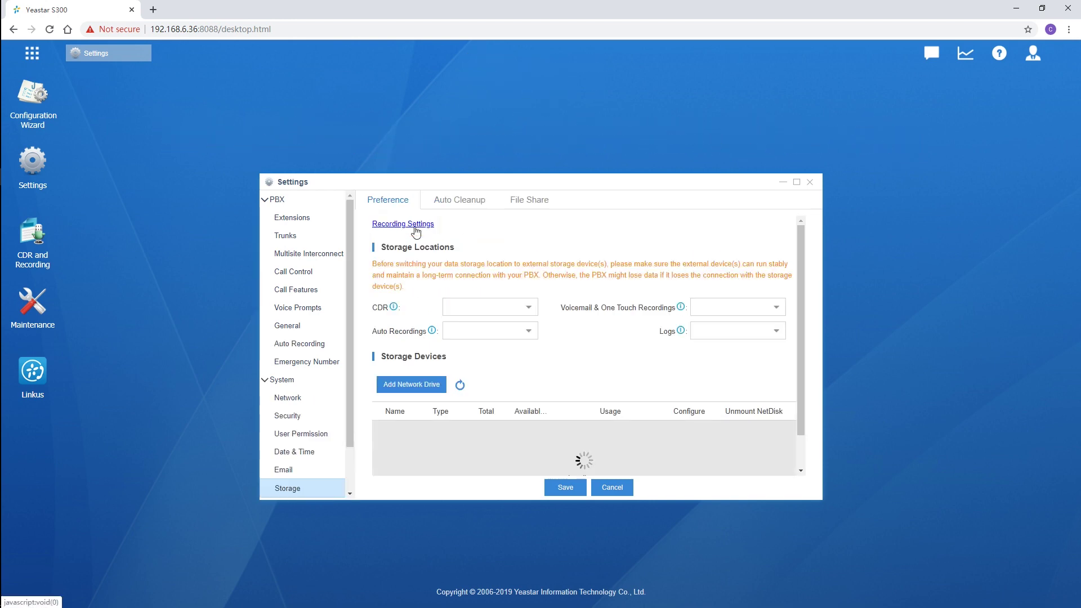
pyautogui.click(531, 334)
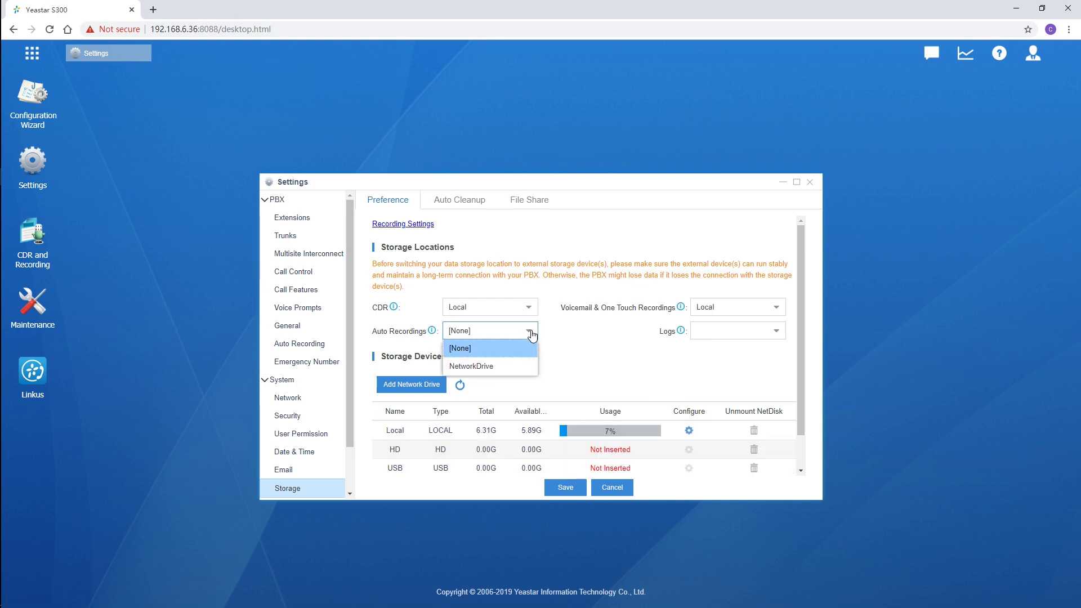
pyautogui.click(519, 367)
pyautogui.click(521, 363)
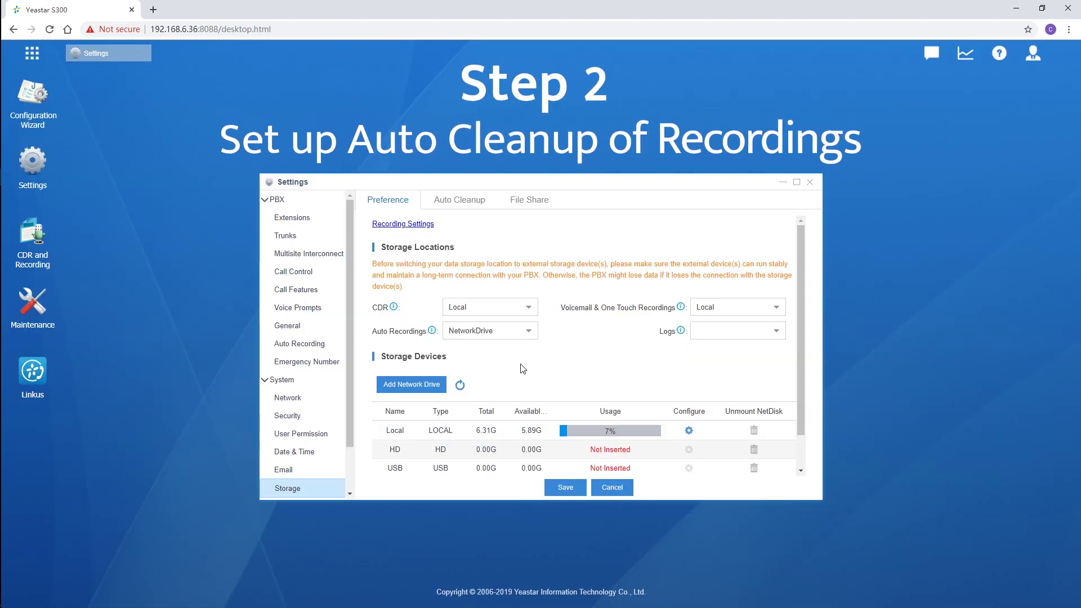
# Step: Review the Auto Cleanup settings, where auto recordings are capped at 80% device usage
pyautogui.click(476, 204)
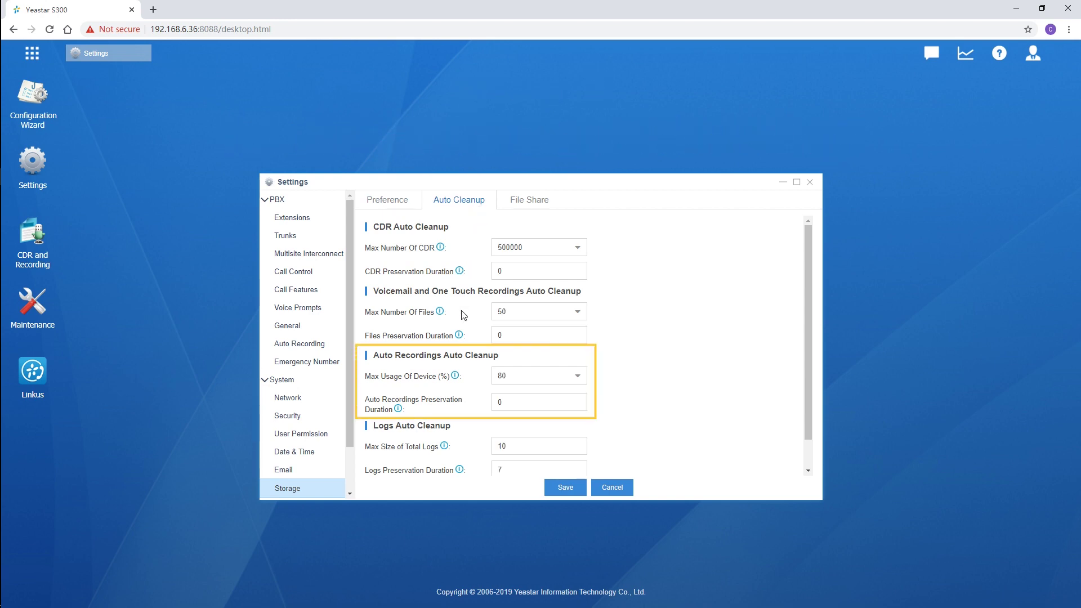
pyautogui.moveTo(456, 380)
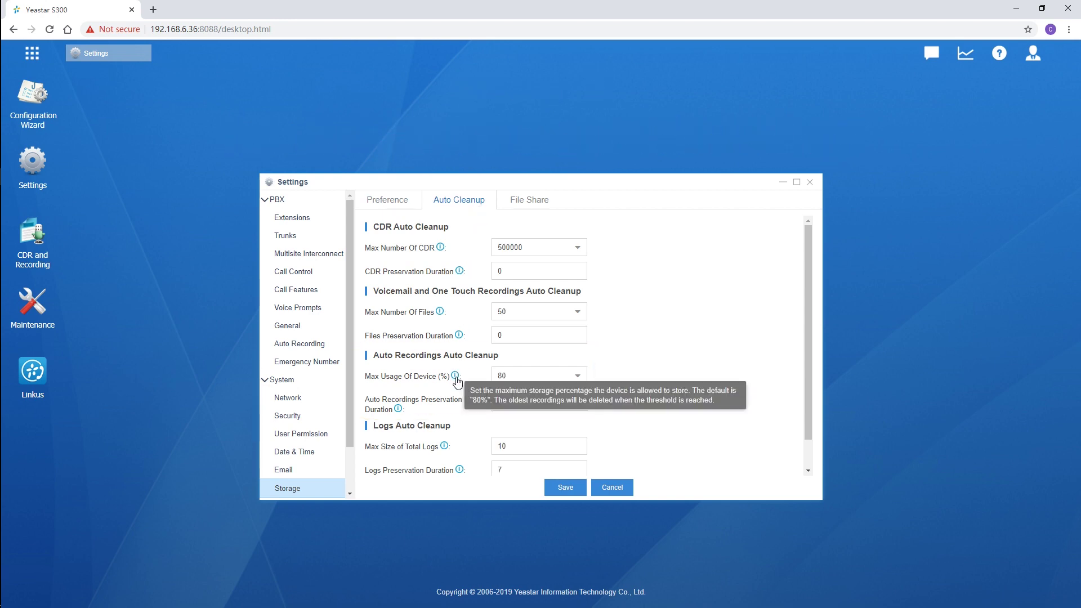
pyautogui.moveTo(399, 412)
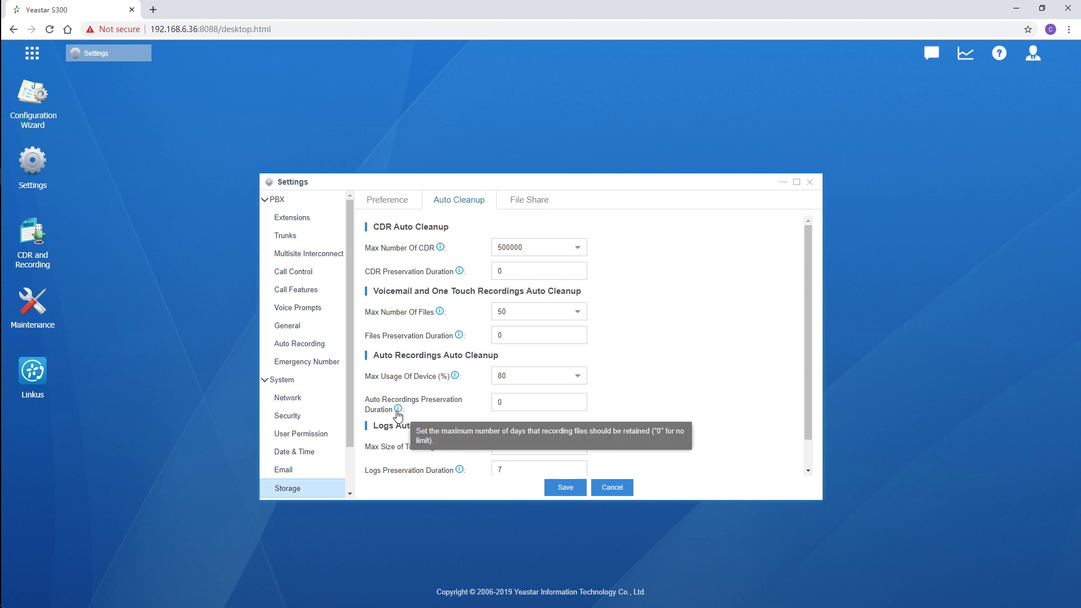
pyautogui.click(410, 203)
# Step: Set the internal call recorded prompt to internal_call and record extensions 1000 through 1003
pyautogui.click(410, 225)
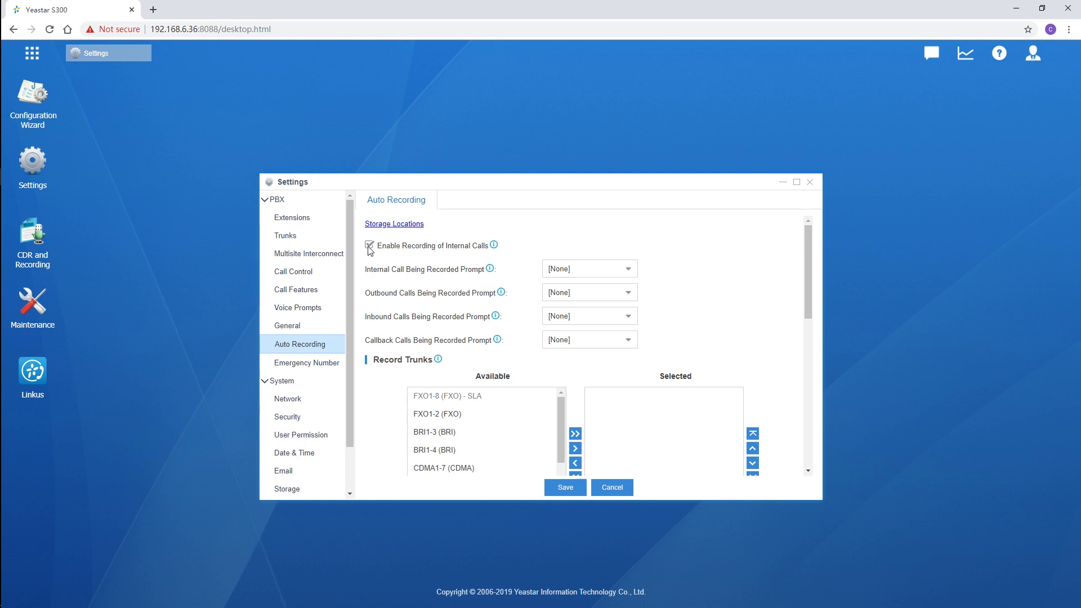
pyautogui.click(632, 278)
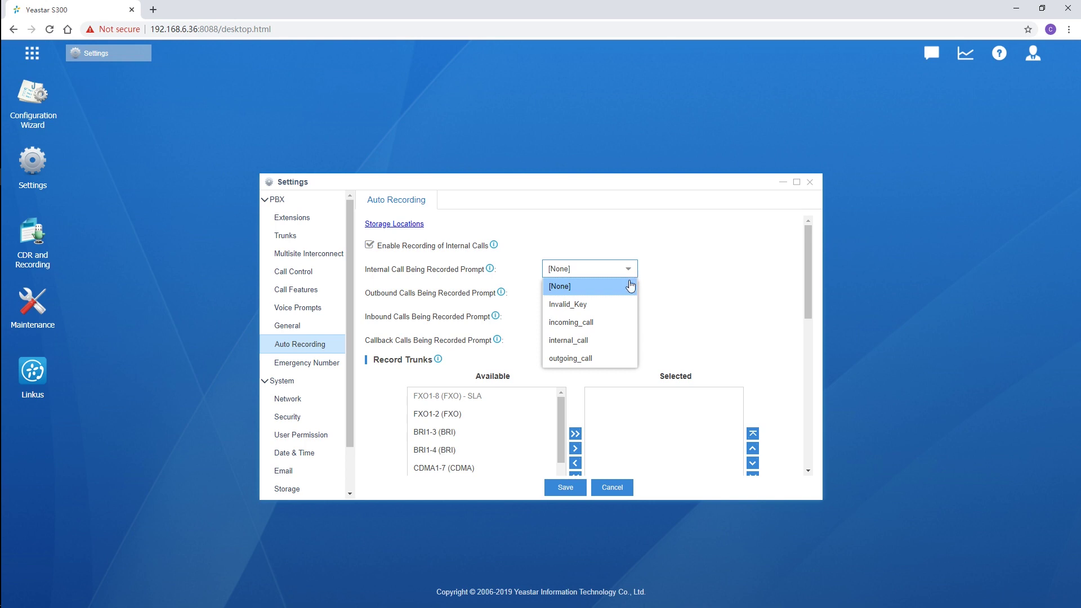
pyautogui.click(619, 342)
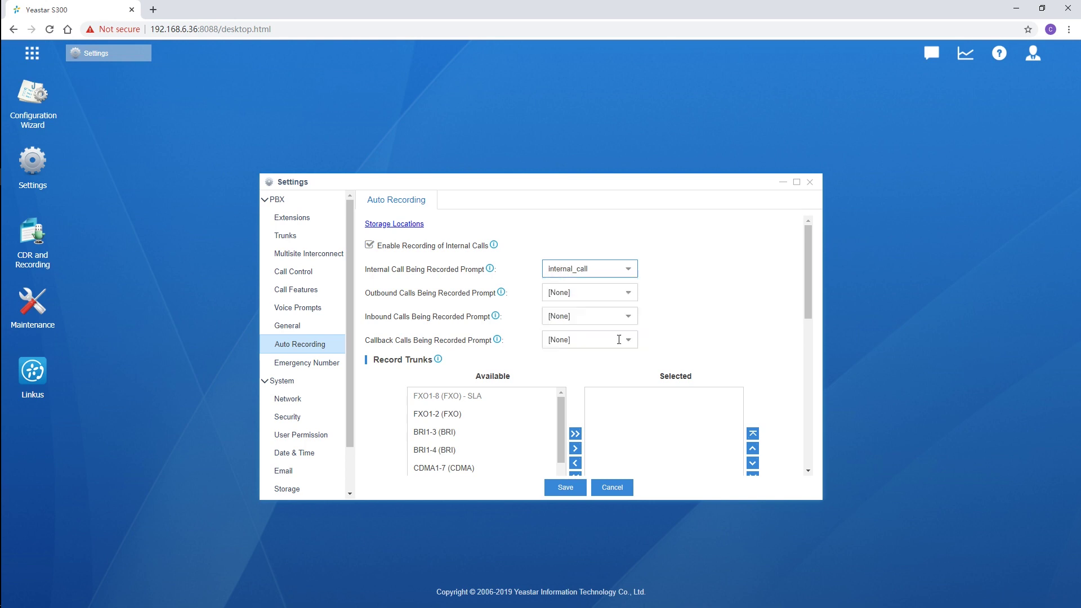
pyautogui.moveTo(808, 280); pyautogui.dragTo(803, 378)
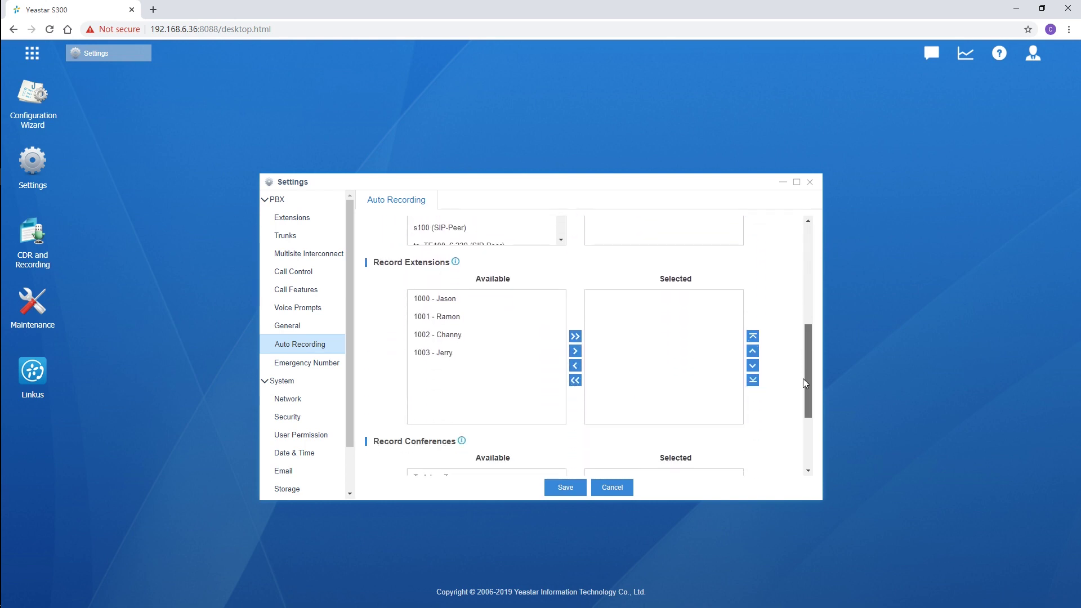
pyautogui.click(575, 337)
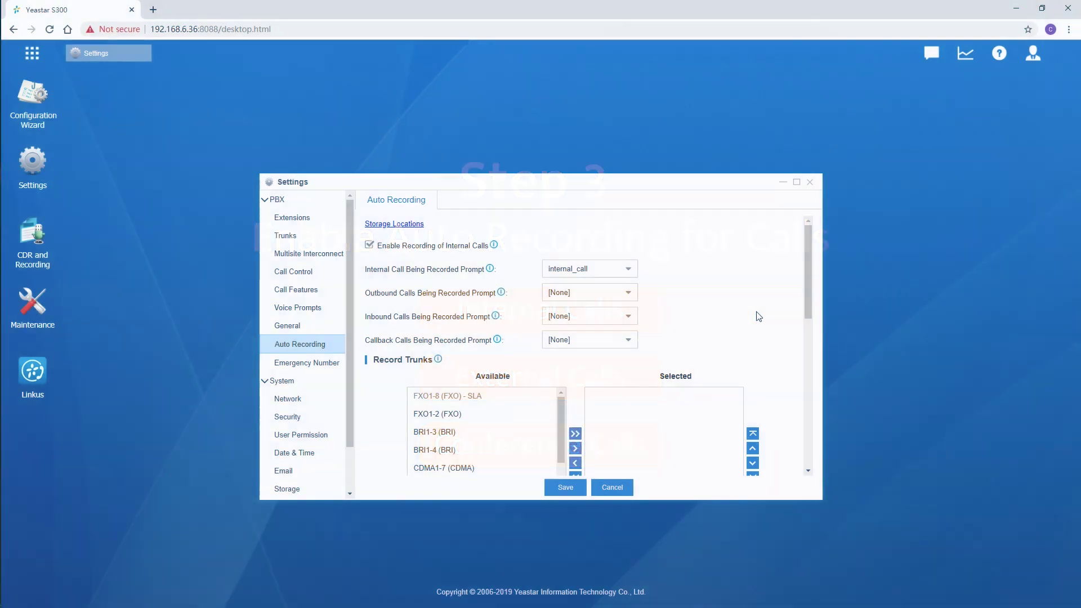
# Step: Set the outbound call prompt to outgoing_call and the inbound call prompt to incoming_call
pyautogui.click(633, 296)
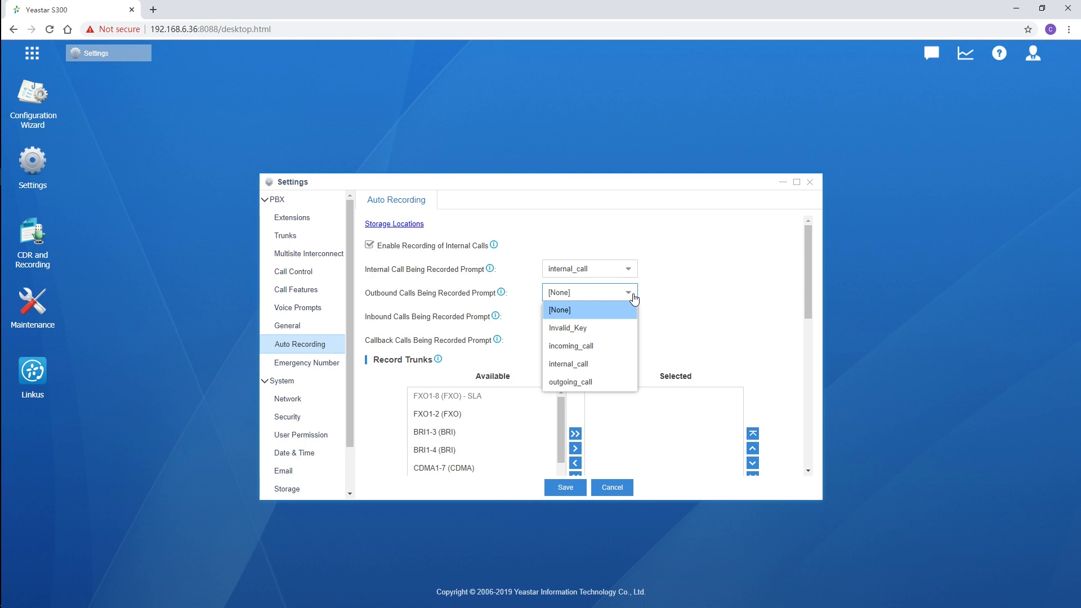
pyautogui.click(634, 297)
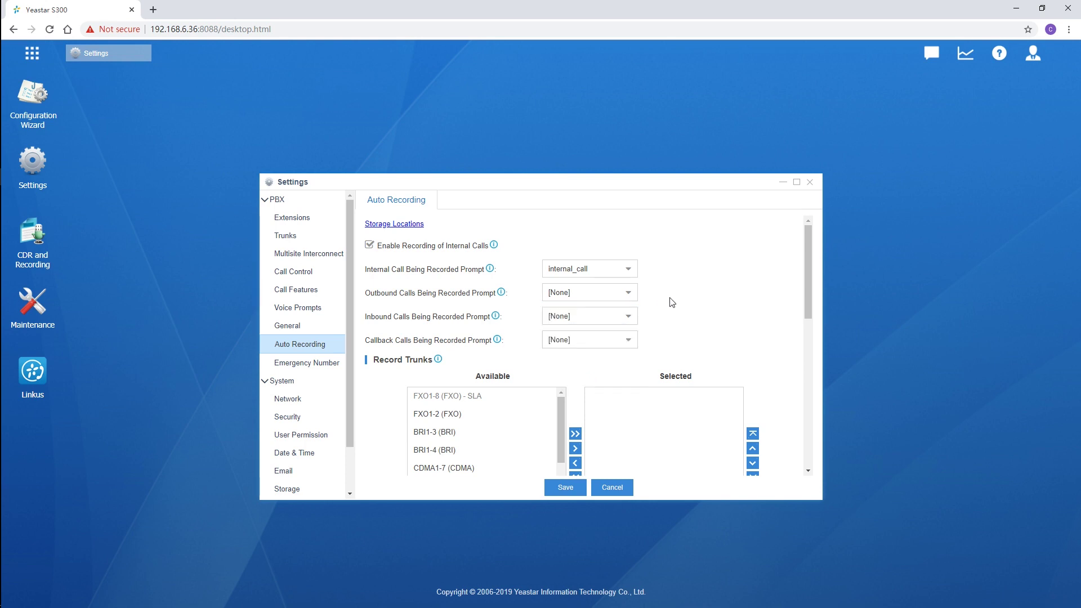
pyautogui.click(628, 295)
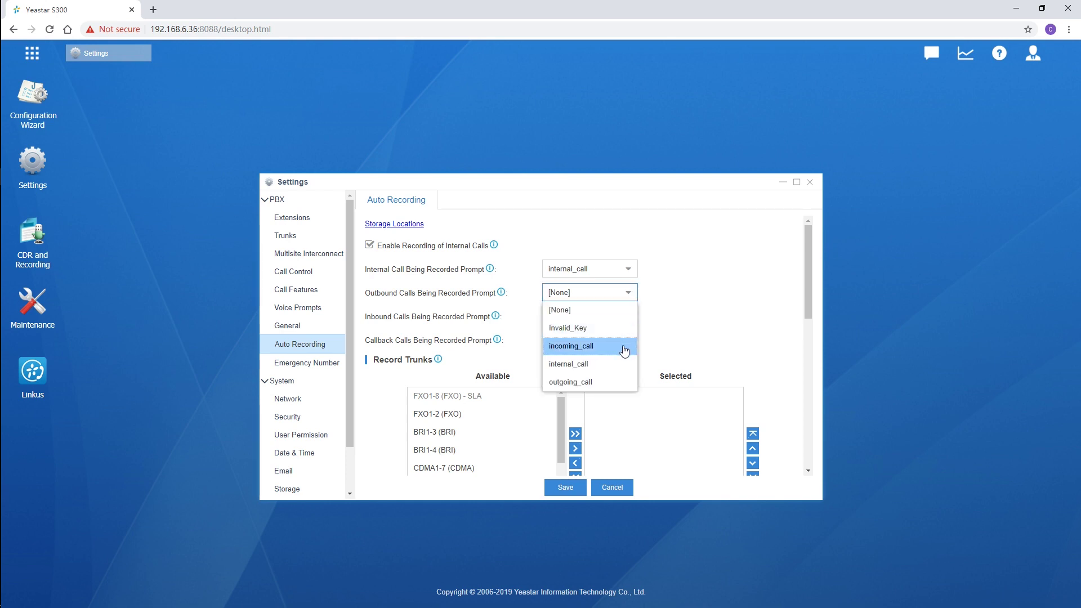
pyautogui.click(622, 382)
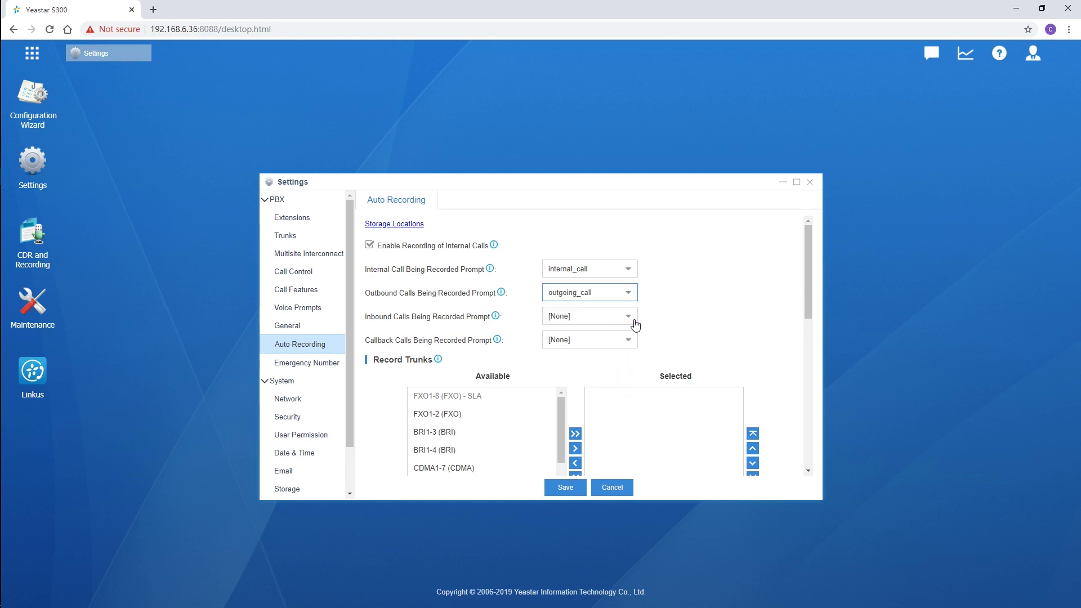
pyautogui.click(634, 322)
pyautogui.click(629, 371)
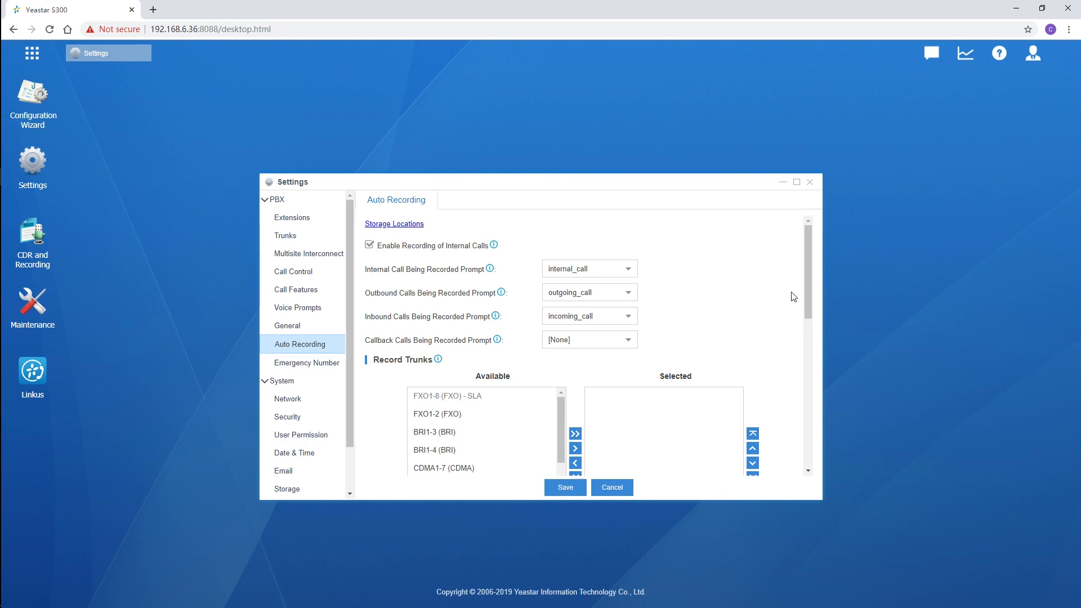
# Step: Add trunk s100 (SIP-Peer) to the recorded trunks
pyautogui.moveTo(809, 292); pyautogui.dragTo(803, 325)
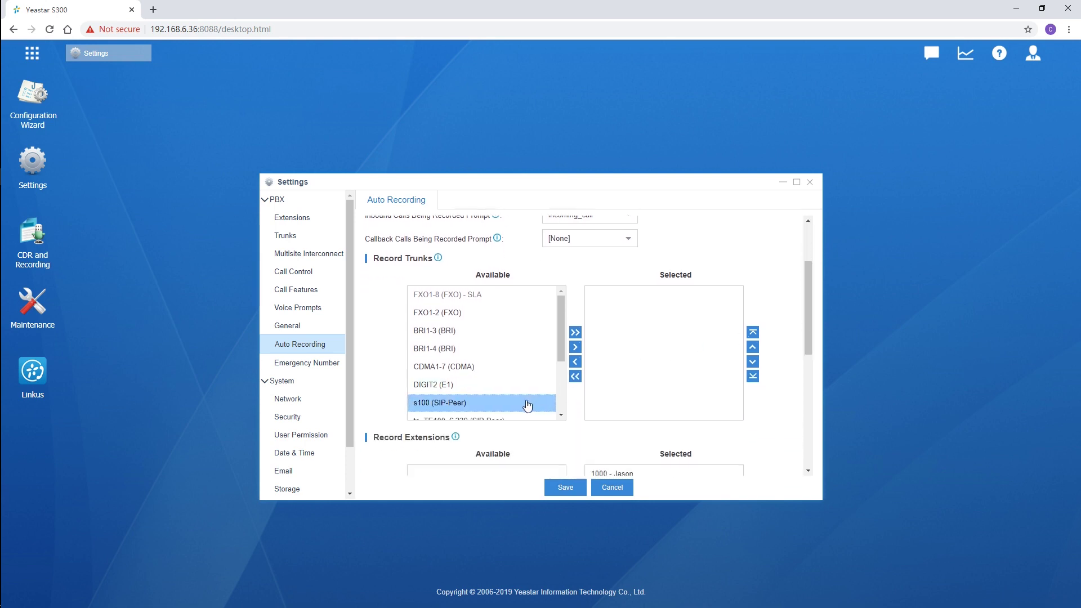
pyautogui.click(574, 346)
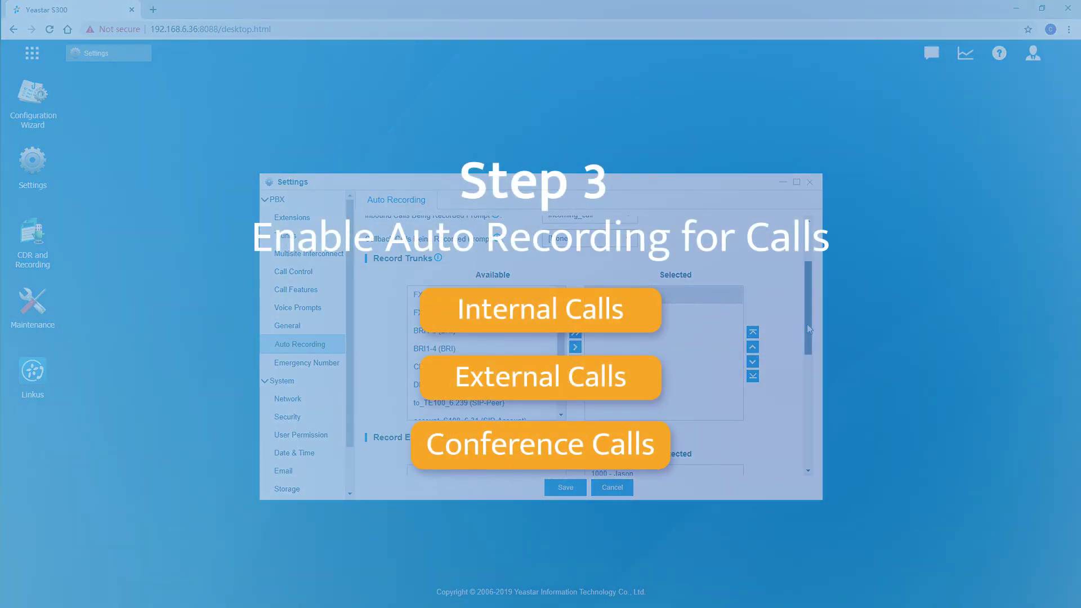
pyautogui.moveTo(806, 323); pyautogui.dragTo(801, 473)
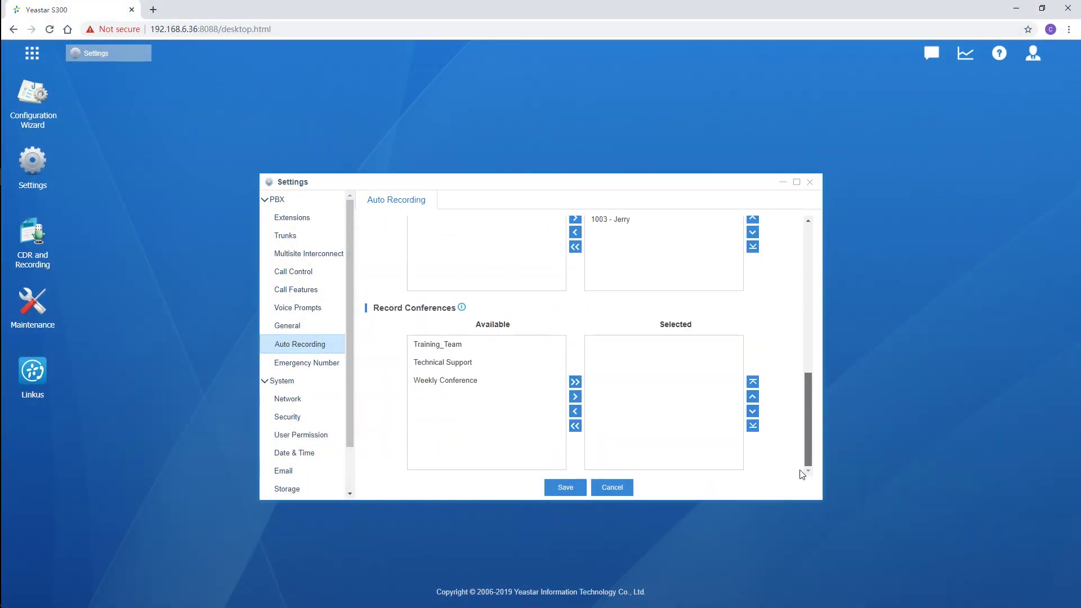
# Step: Record all three conferences, then save and apply the settings and close Settings
pyautogui.click(575, 382)
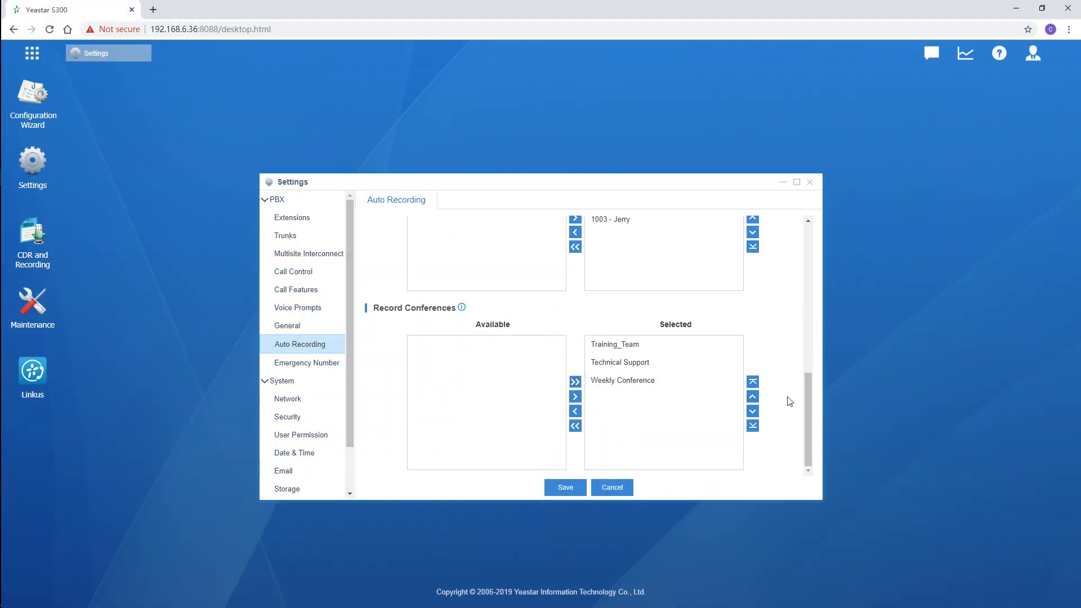
pyautogui.click(580, 493)
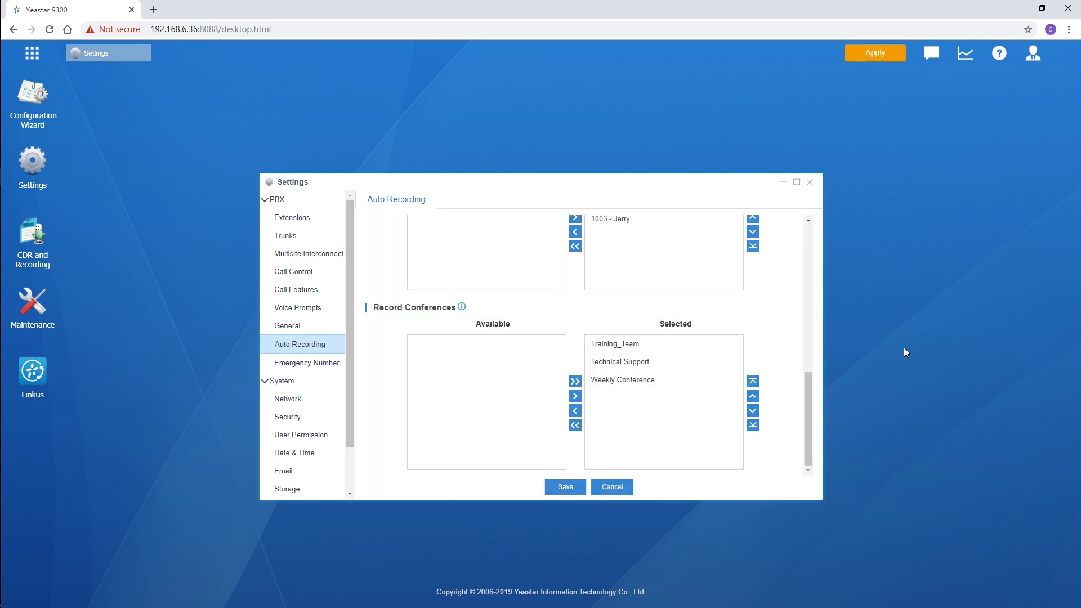
pyautogui.click(885, 57)
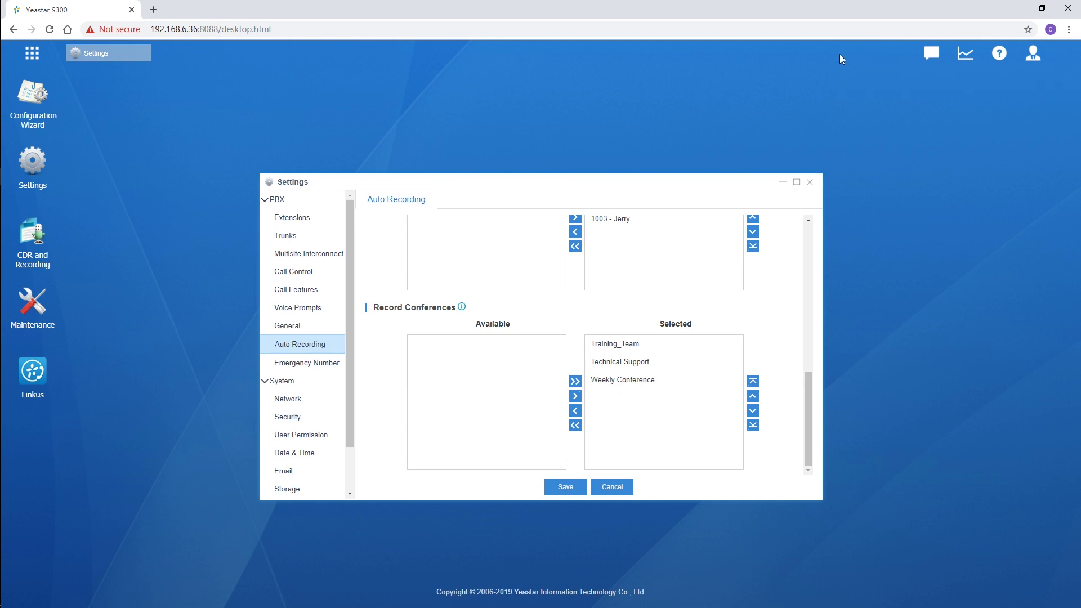
pyautogui.click(810, 183)
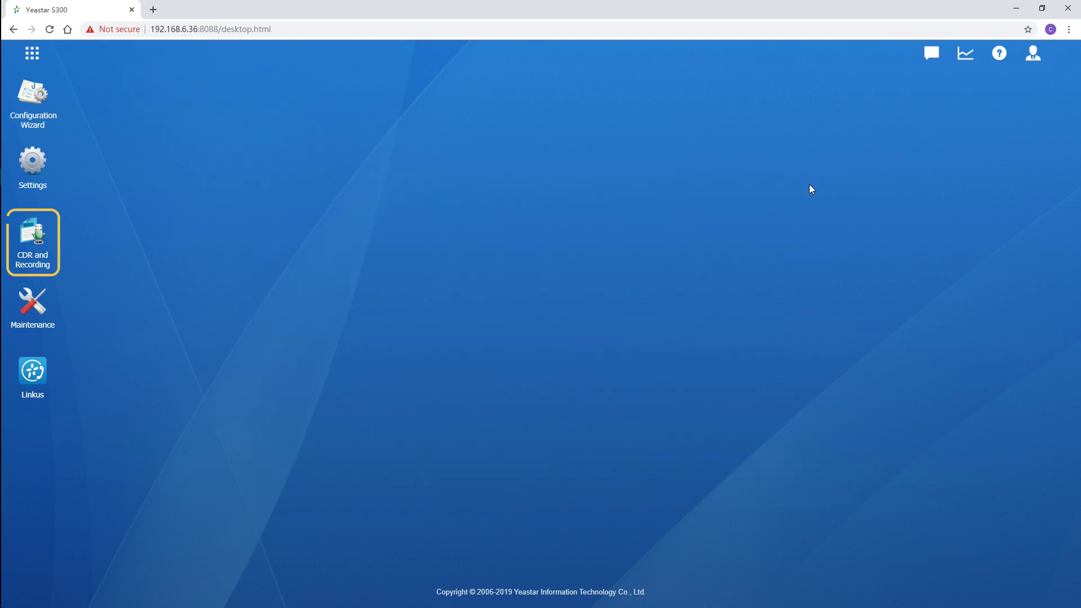
# Step: Play the first call's recording, play it to an extension, and download its .wav file
pyautogui.click(48, 249)
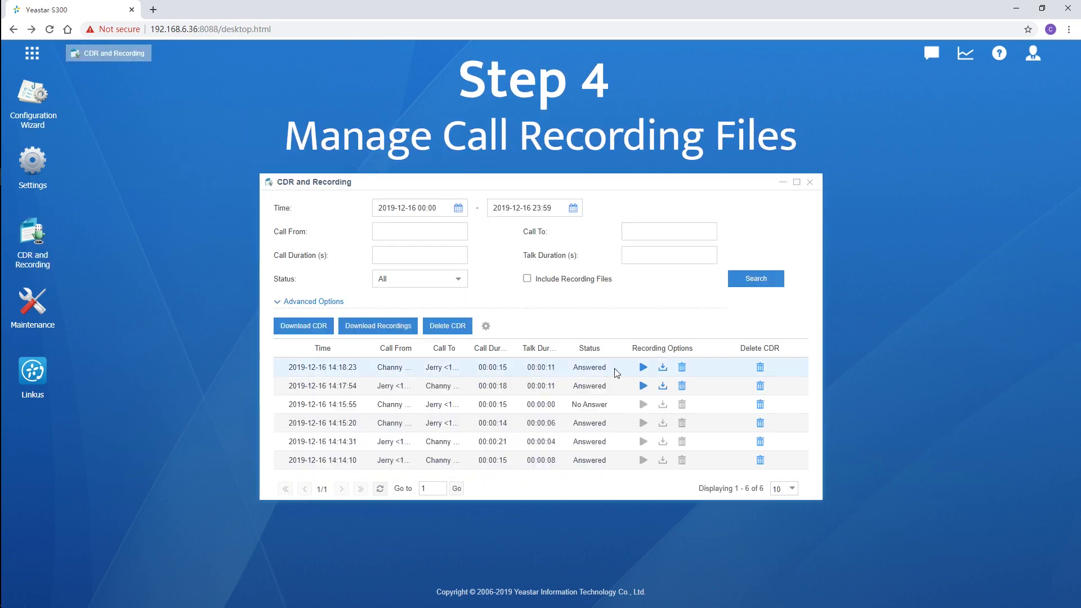
pyautogui.click(643, 369)
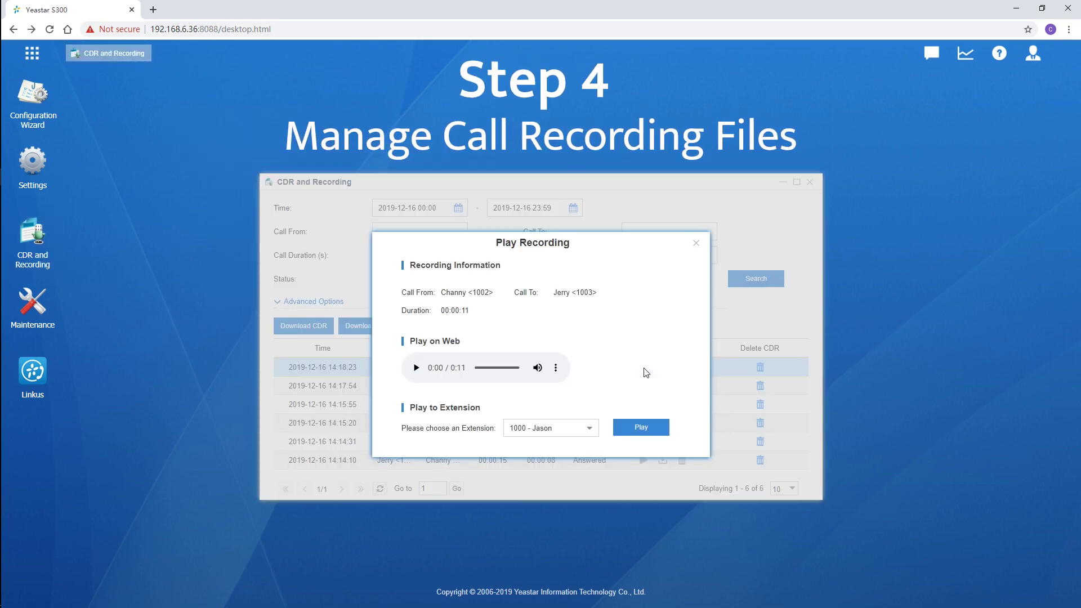
pyautogui.click(417, 367)
pyautogui.click(596, 429)
pyautogui.click(598, 430)
pyautogui.click(641, 426)
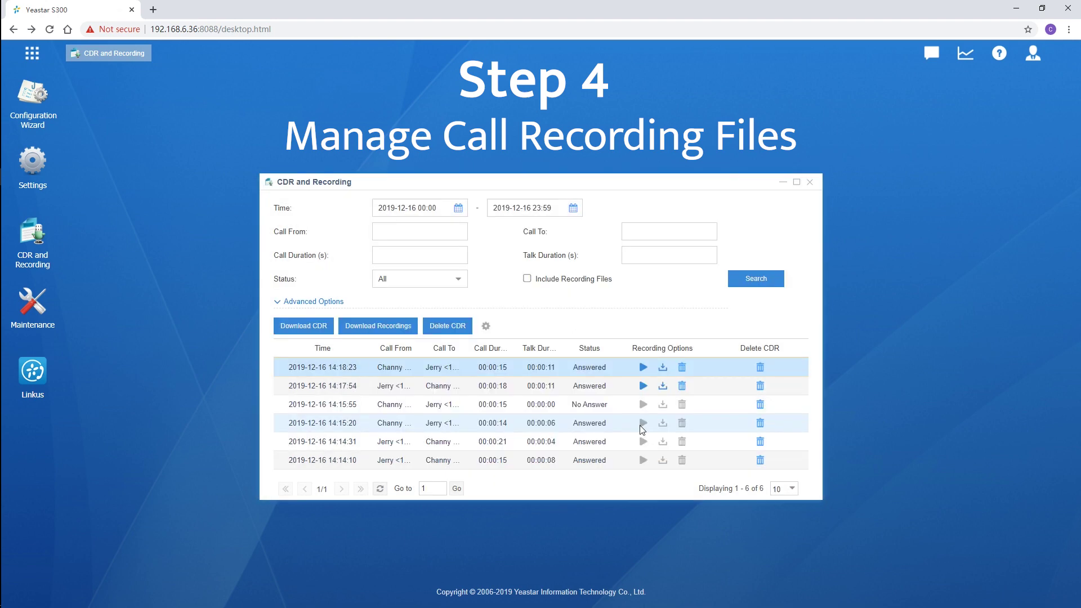
pyautogui.click(665, 372)
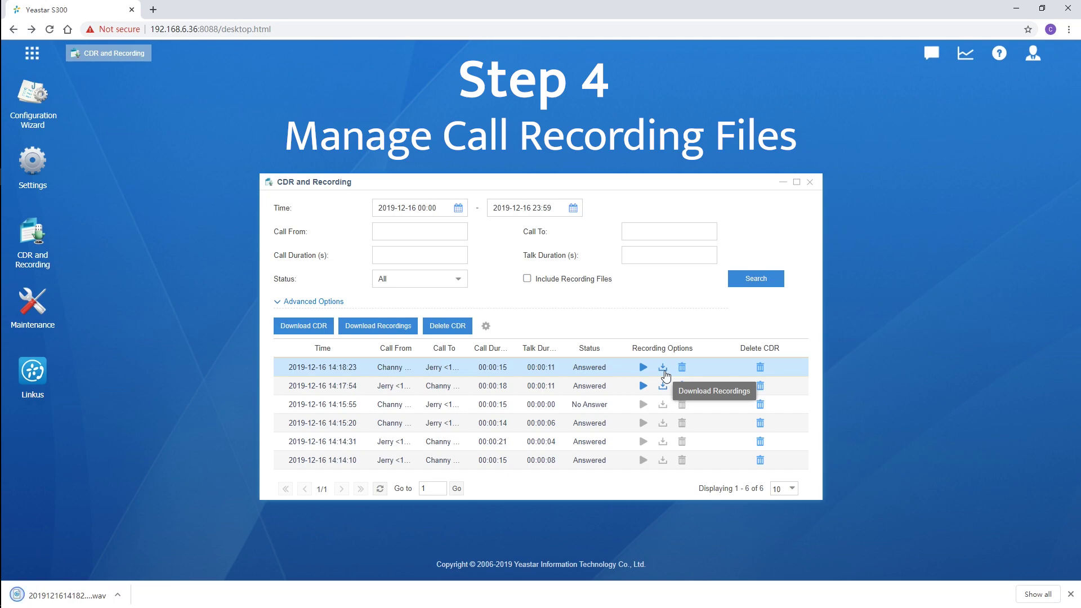